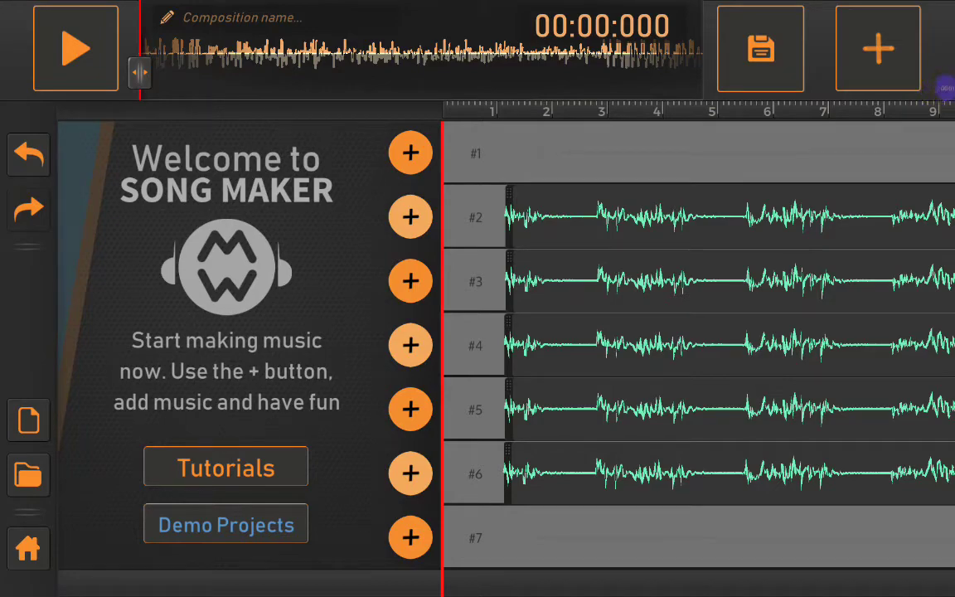
Start the multi-track composition playing from 00:00 after briefly nudging the timeline view.
{"action": "mouse_move", "coordinate": [580, 345]}
{"action": "left_mouse_down"}
{"action": "mouse_move", "coordinate": [663, 345]}
{"action": "mouse_move", "coordinate": [596, 345]}
{"action": "left_mouse_up"}
{"action": "mouse_move", "coordinate": [663, 345]}
{"action": "left_mouse_down"}
{"action": "mouse_move", "coordinate": [572, 345]}
{"action": "mouse_move", "coordinate": [663, 345]}
{"action": "left_mouse_up"}
{"action": "left_click", "coordinate": [75, 47]}
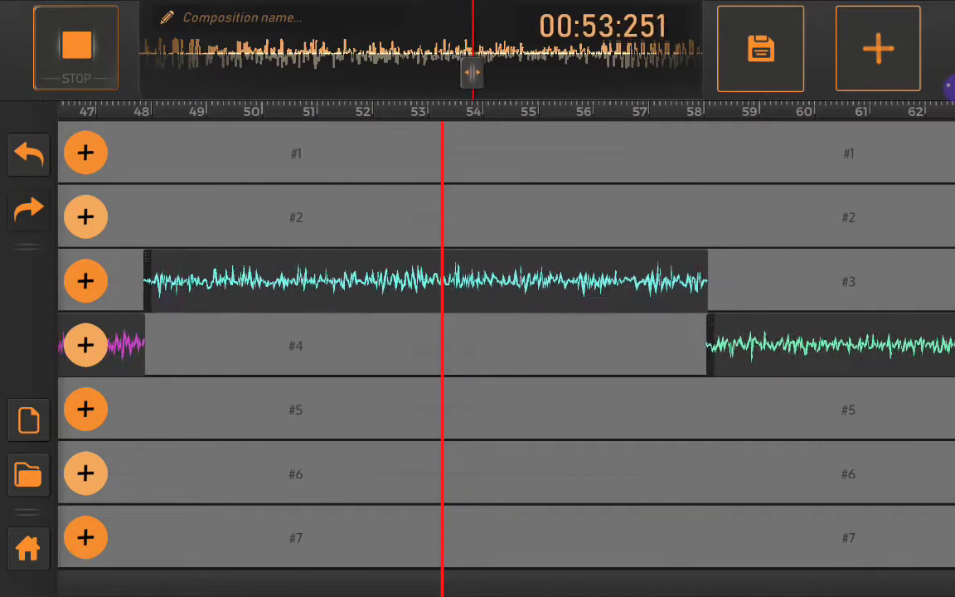
Pause, resume playback to 1:30, then open and close the sound library without adding anything.
{"action": "left_click", "coordinate": [75, 47]}
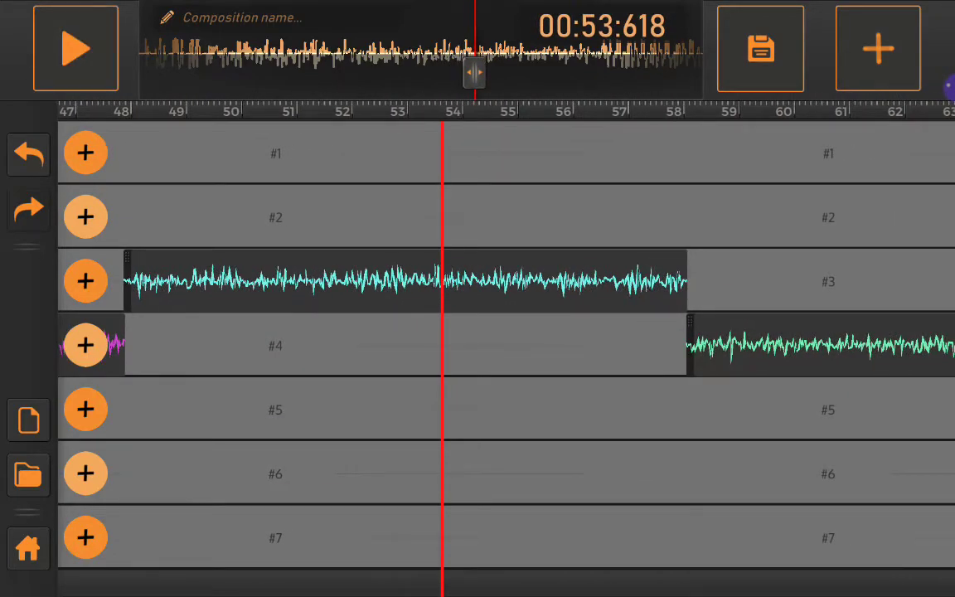
{"action": "left_click", "coordinate": [75, 47]}
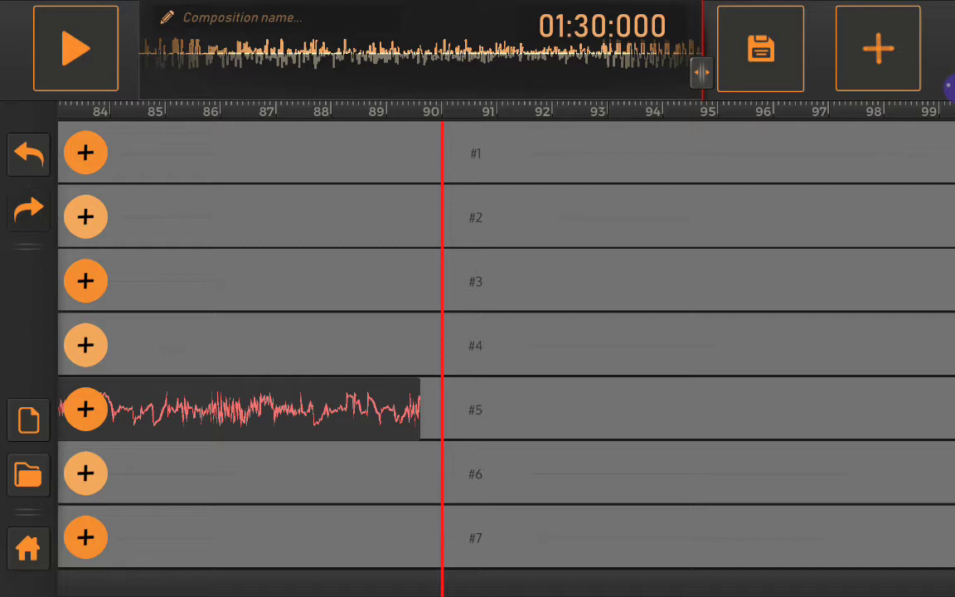
{"action": "left_click_drag", "start_coordinate": [331, 290], "coordinate": [497, 290]}
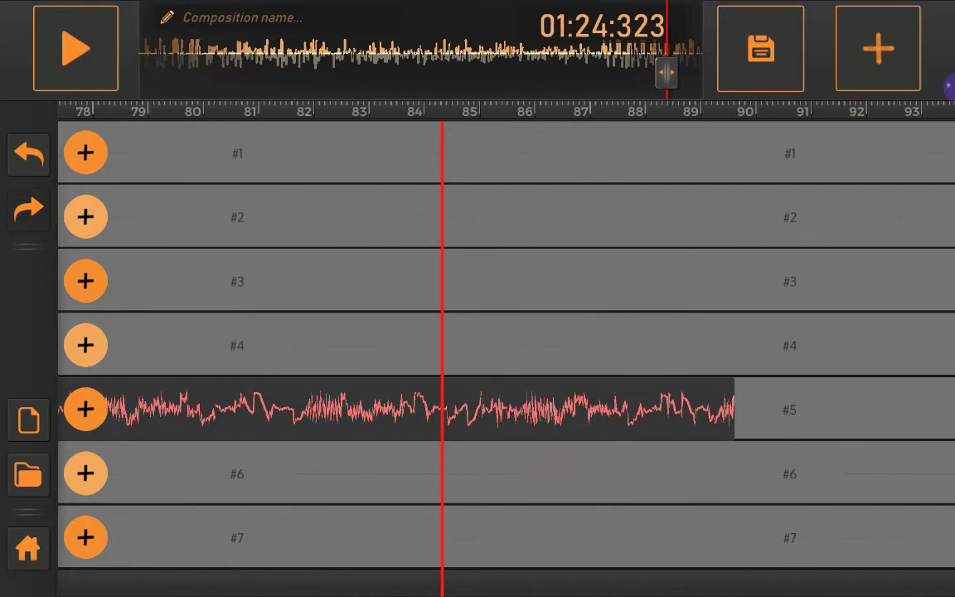
{"action": "left_click", "coordinate": [85, 345]}
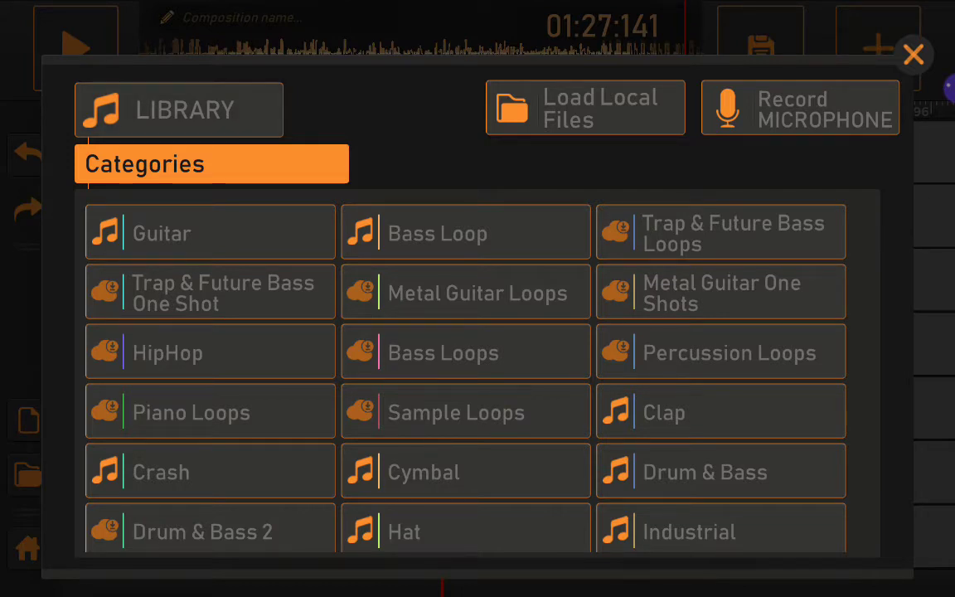
{"action": "left_click_drag", "start_coordinate": [460, 373], "coordinate": [460, 315]}
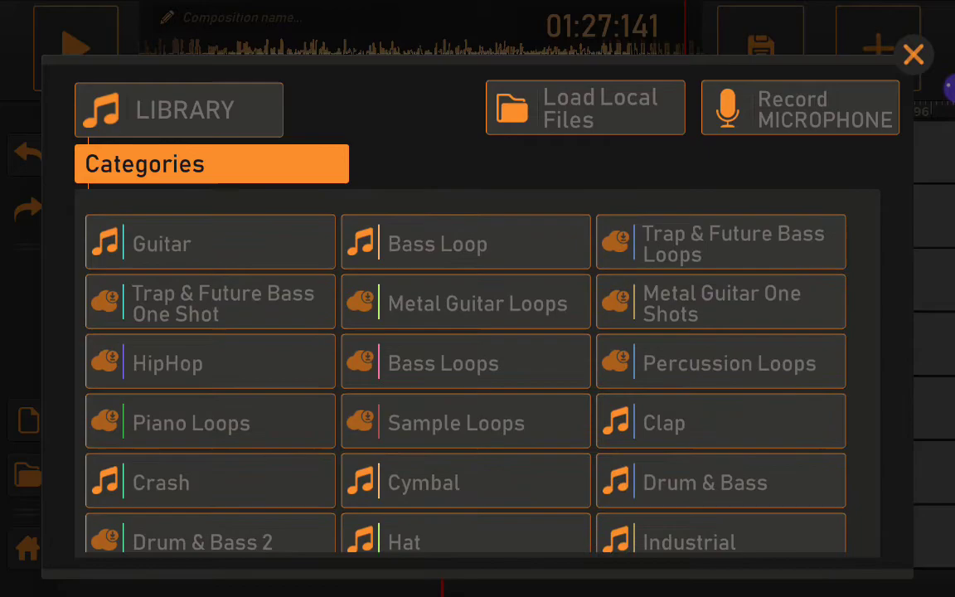
{"action": "left_click", "coordinate": [912, 55]}
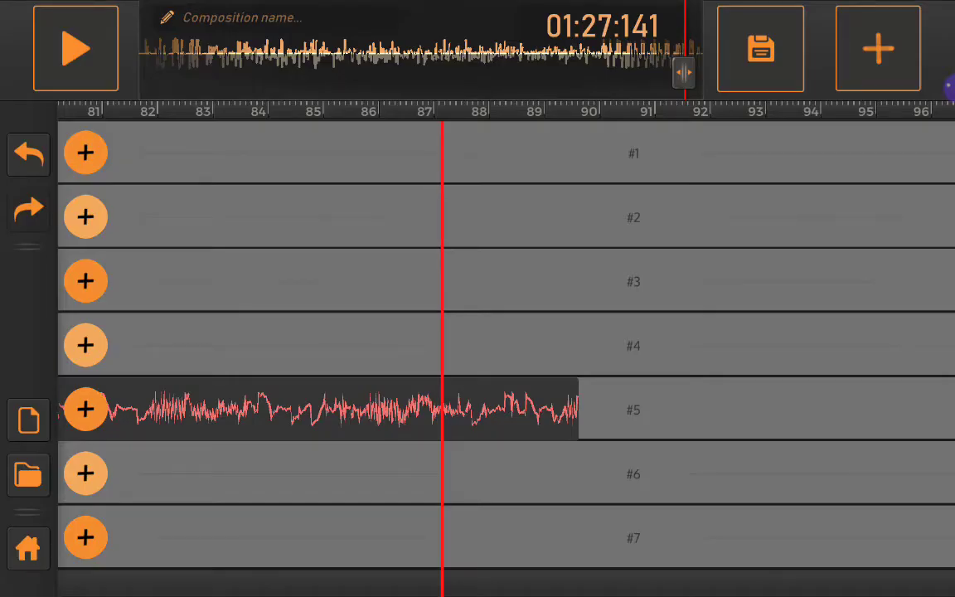
Scrub the playhead from about 1:14 through 1:19 to the 01:30:000 end.
{"action": "left_click_drag", "start_coordinate": [248, 248], "coordinate": [746, 249]}
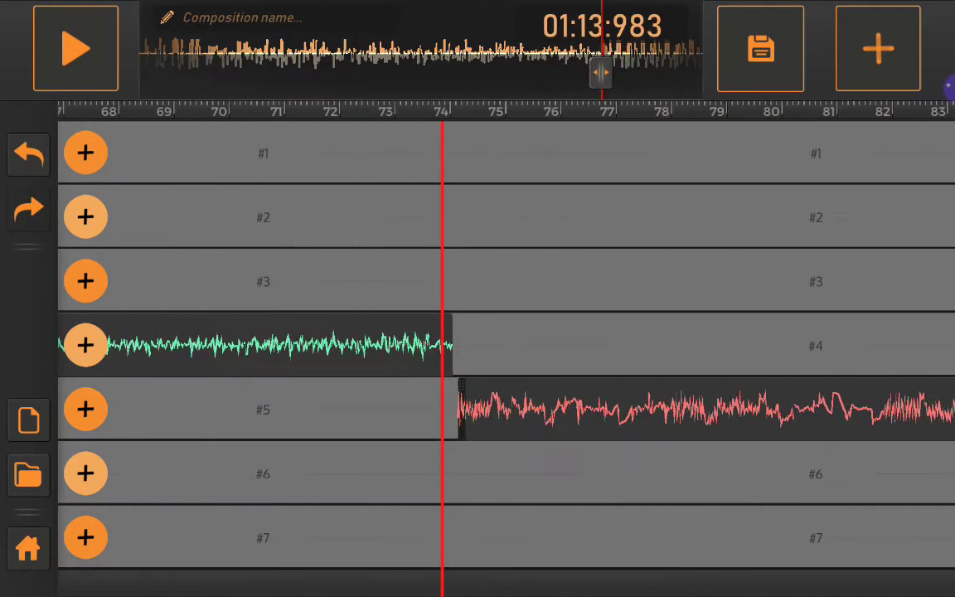
{"action": "left_click_drag", "start_coordinate": [663, 249], "coordinate": [356, 249]}
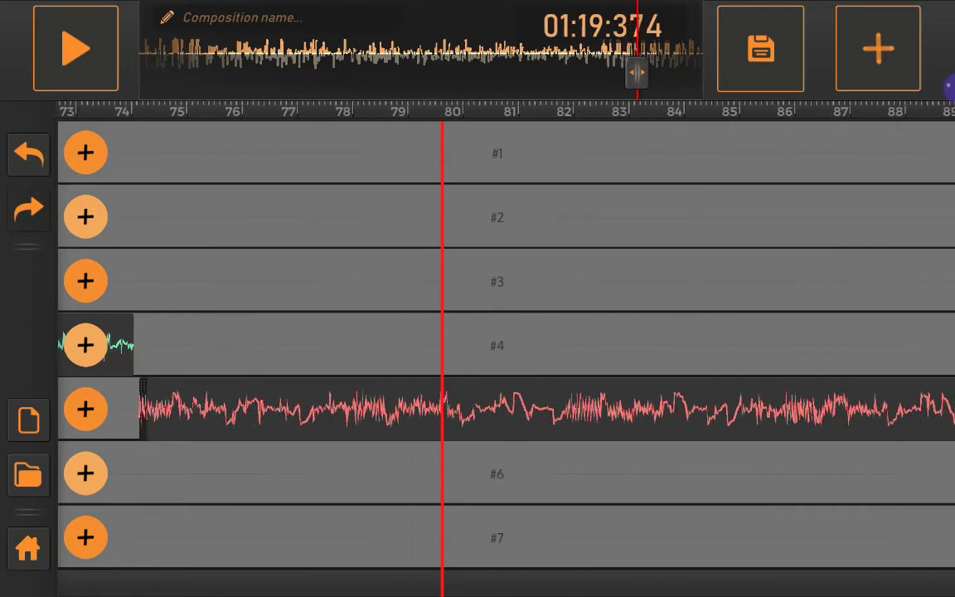
{"action": "left_click_drag", "start_coordinate": [746, 249], "coordinate": [208, 249]}
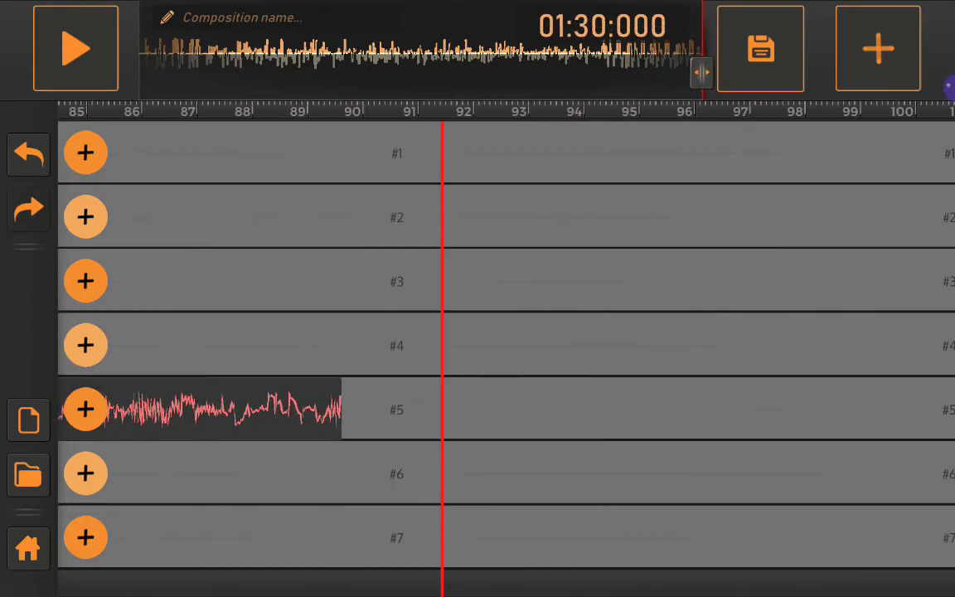
{"action": "left_click_drag", "start_coordinate": [497, 249], "coordinate": [489, 248]}
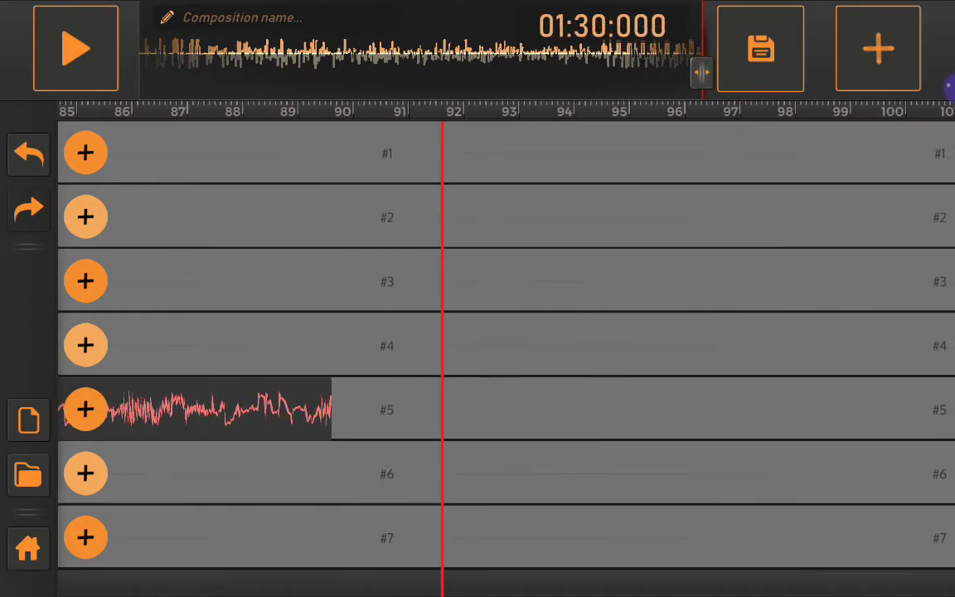